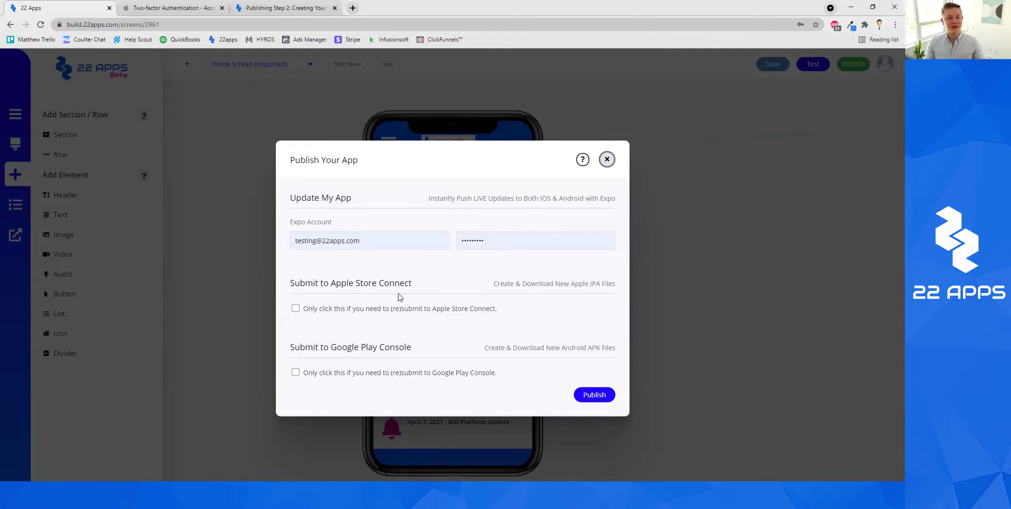
Enable Submit to Apple Store Connect so the bundle identifier com.maplespace.ttapps-app-20 appears.
{"action": "left_click", "coordinate": [348, 311]}
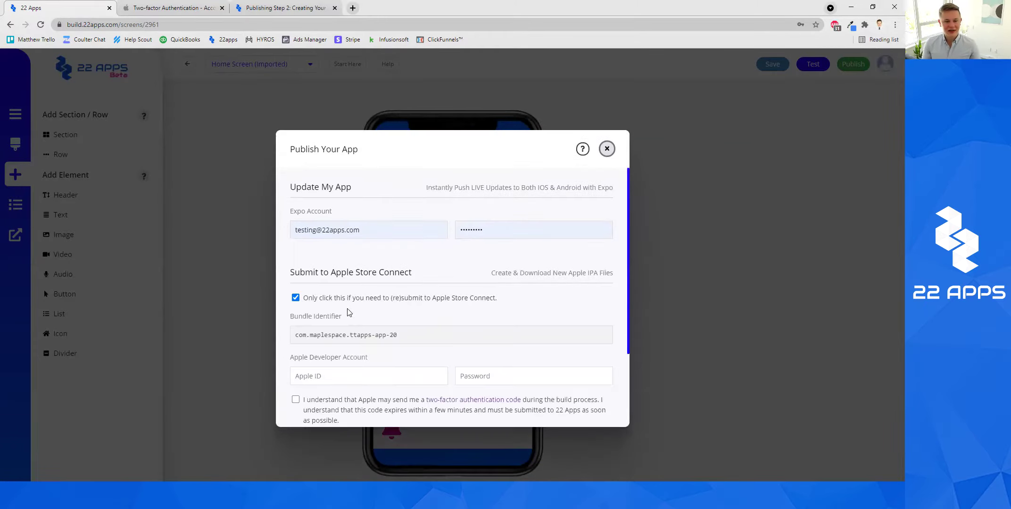
{"action": "scroll", "coordinate": [350, 296], "scroll_direction": "down", "scroll_amount": 2}
{"action": "scroll", "coordinate": [353, 288], "scroll_direction": "up", "scroll_amount": 1}
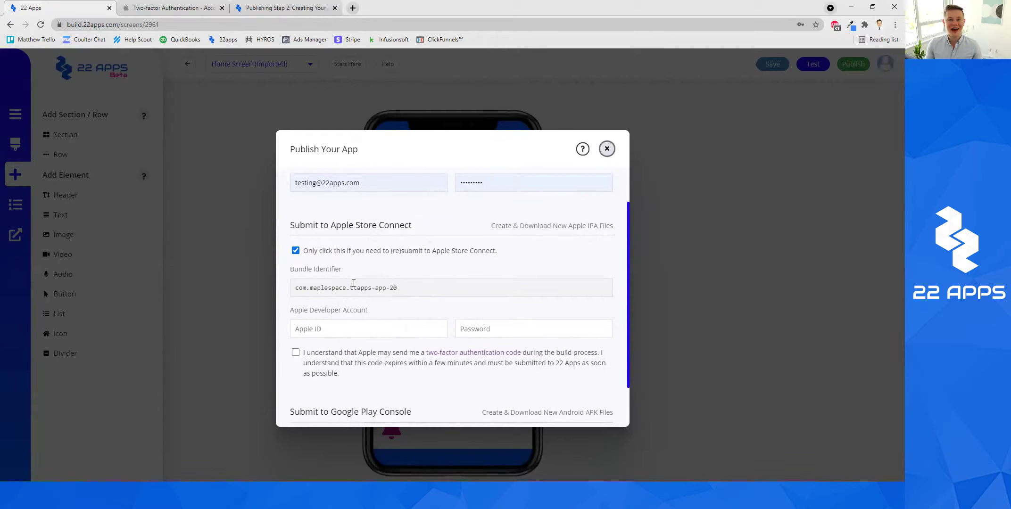
{"action": "scroll", "coordinate": [363, 278], "scroll_direction": "down", "scroll_amount": 1}
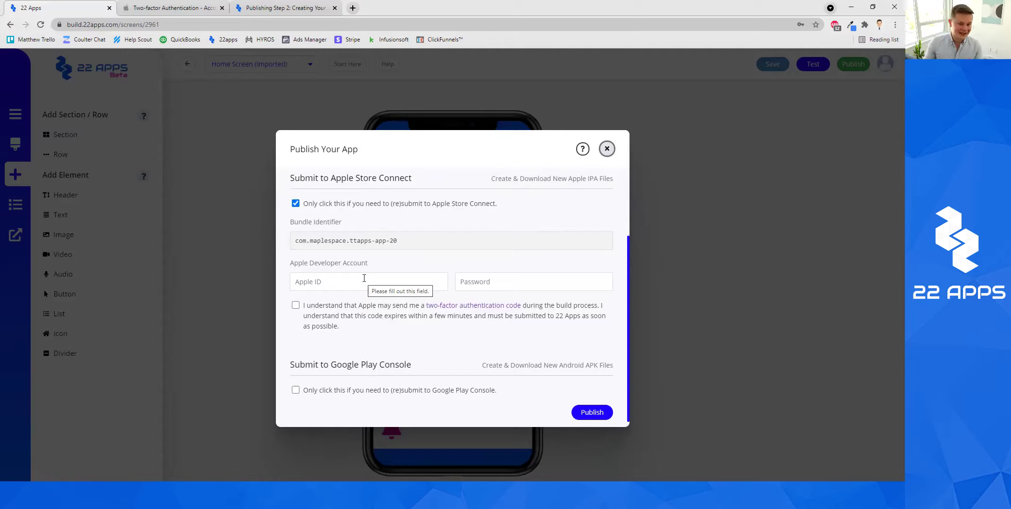
Focus the Apple developer Password field, leaving the two-factor code acknowledgement unticked.
{"action": "left_click", "coordinate": [490, 280]}
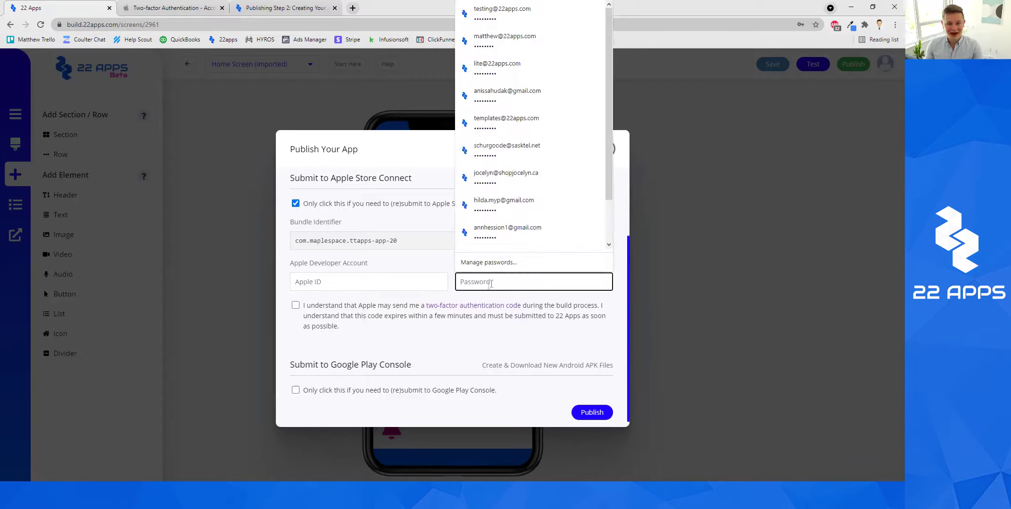
{"action": "left_click", "coordinate": [349, 314]}
{"action": "left_click", "coordinate": [295, 305]}
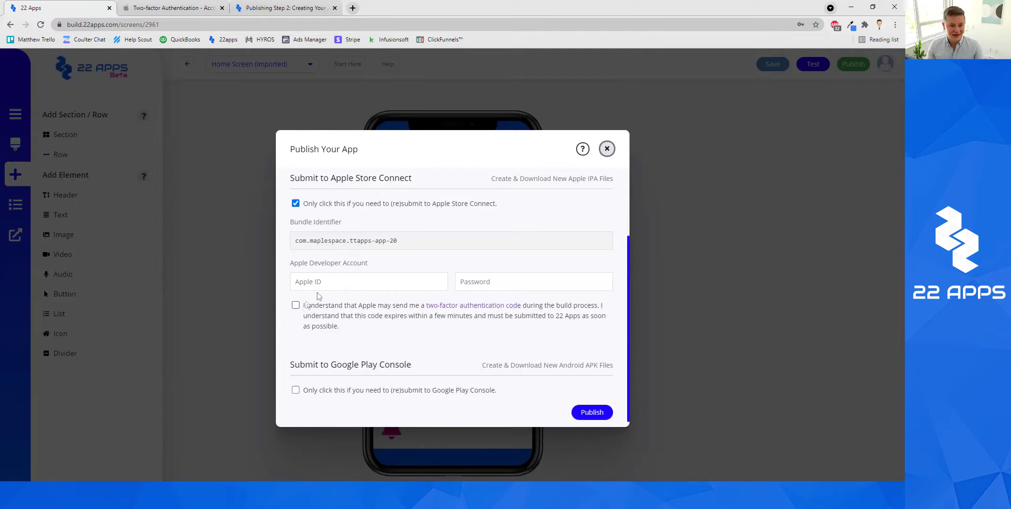
Enable Submit to Google Play Console, revealing package com.maplespace.ttapps_app_20 and the Google Services fields.
{"action": "triple_click", "coordinate": [307, 366]}
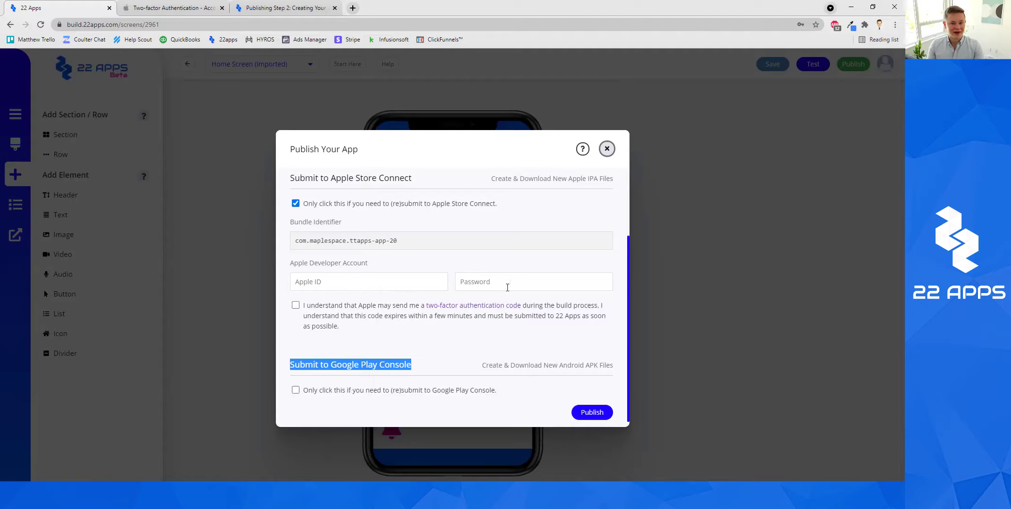
{"action": "left_click", "coordinate": [343, 392]}
{"action": "scroll", "coordinate": [349, 386], "scroll_direction": "down", "scroll_amount": 5}
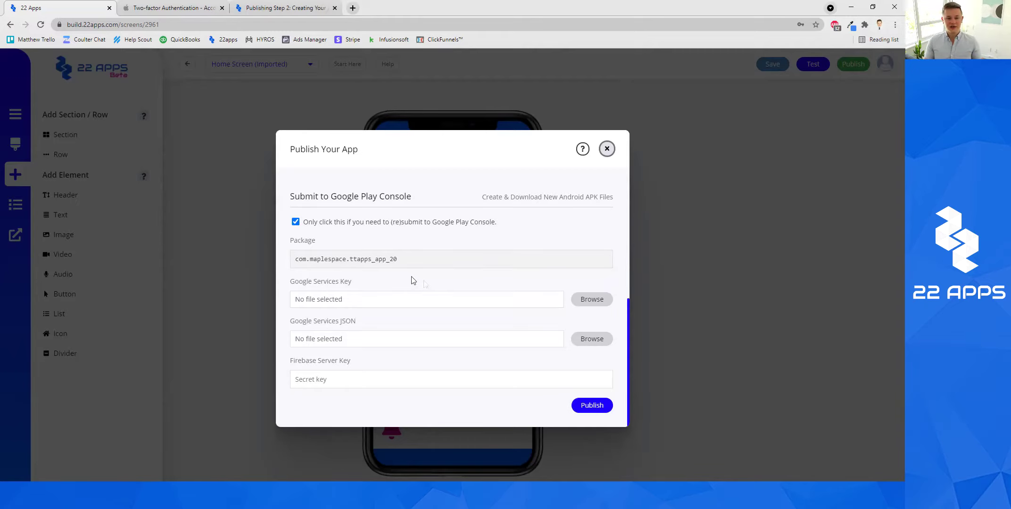
Look for google-services.json in the Google Services Key picker and File Explorer's Downloads and Desktop folders without attaching anything.
{"action": "left_click", "coordinate": [593, 300]}
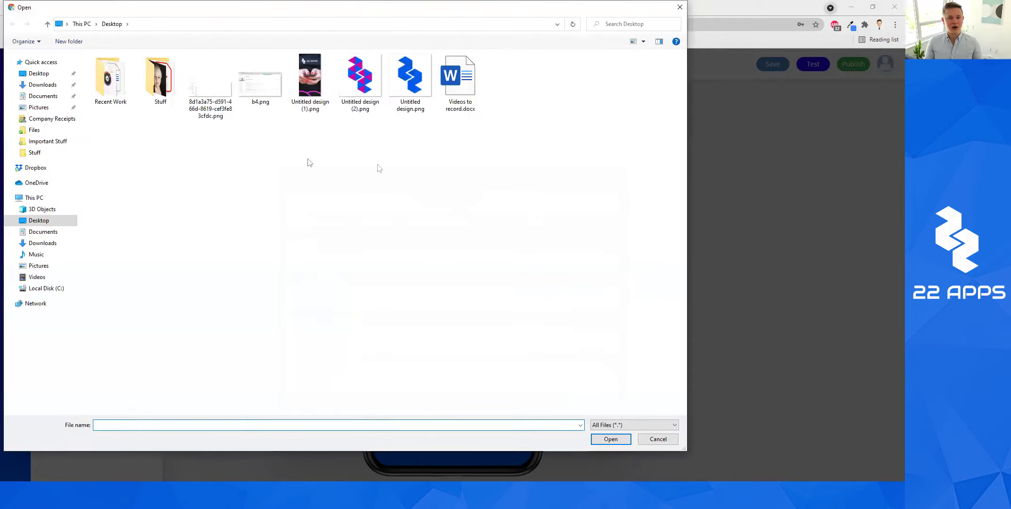
{"action": "left_click", "coordinate": [45, 222]}
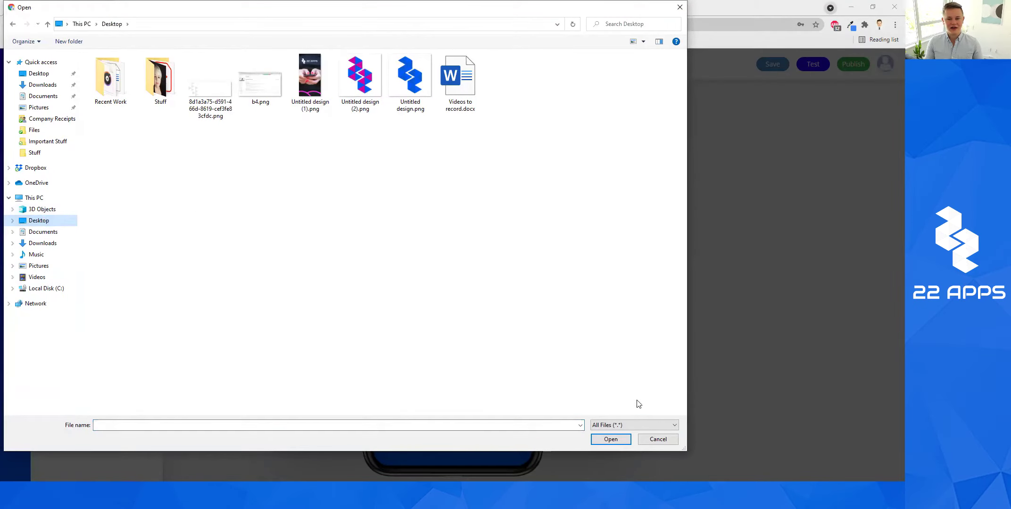
{"action": "left_click", "coordinate": [657, 439]}
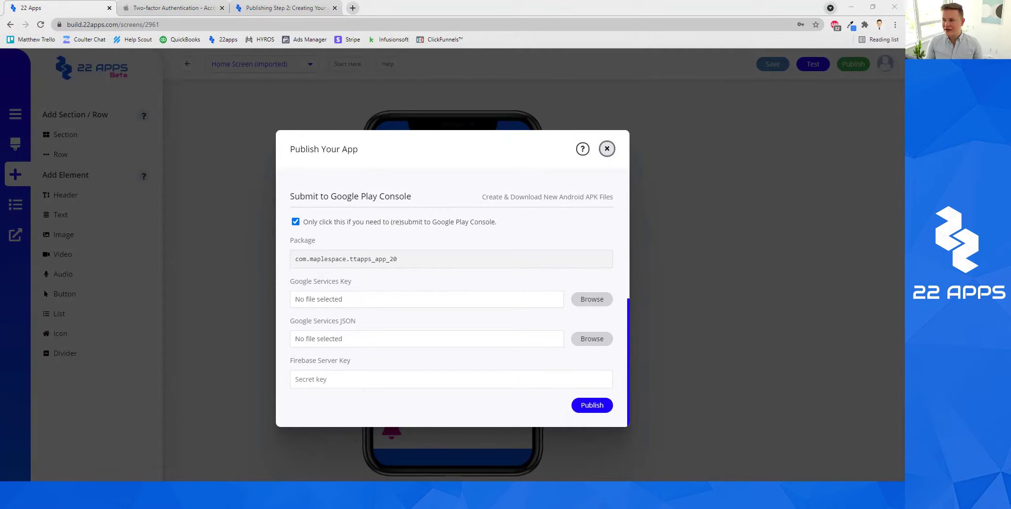
{"action": "key", "text": "super+e"}
{"action": "left_click", "coordinate": [146, 179]}
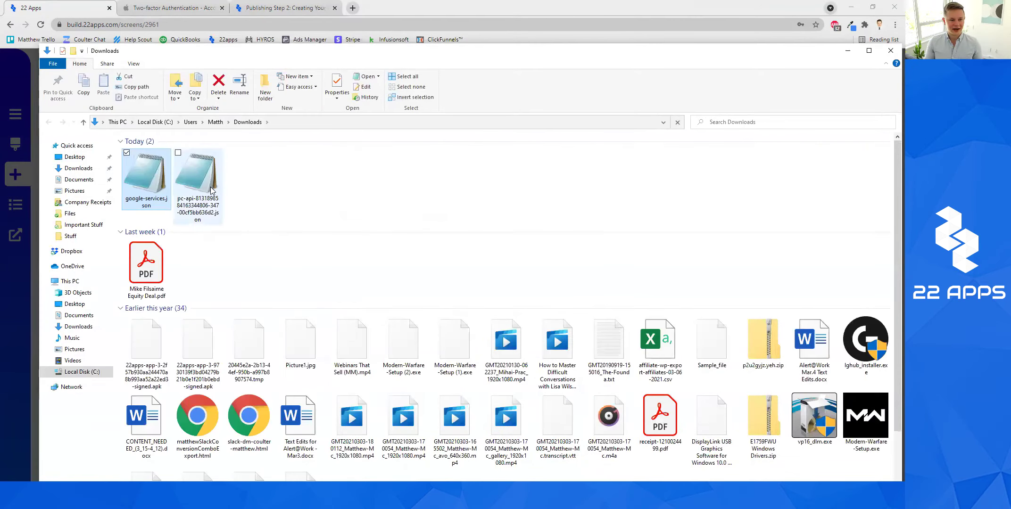
{"action": "left_click", "coordinate": [79, 166]}
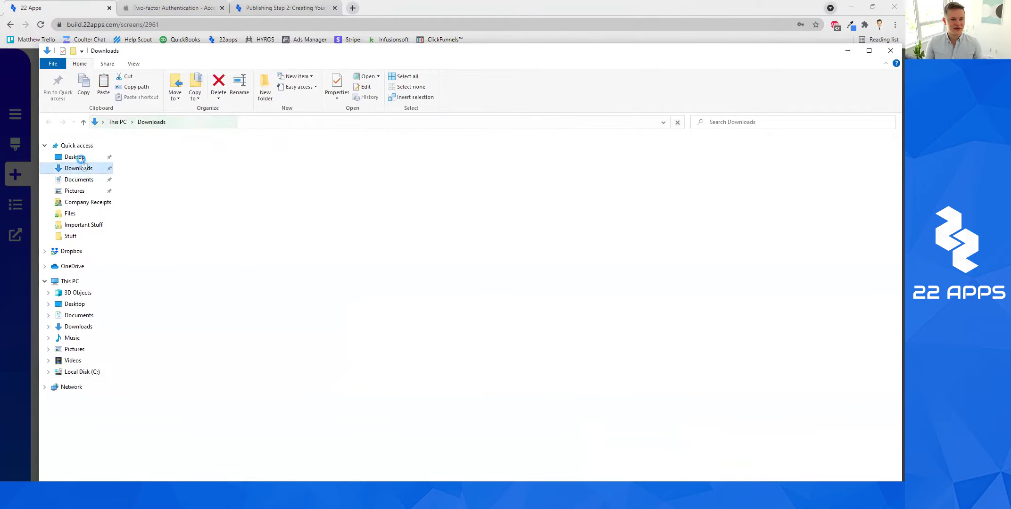
{"action": "left_click", "coordinate": [74, 157]}
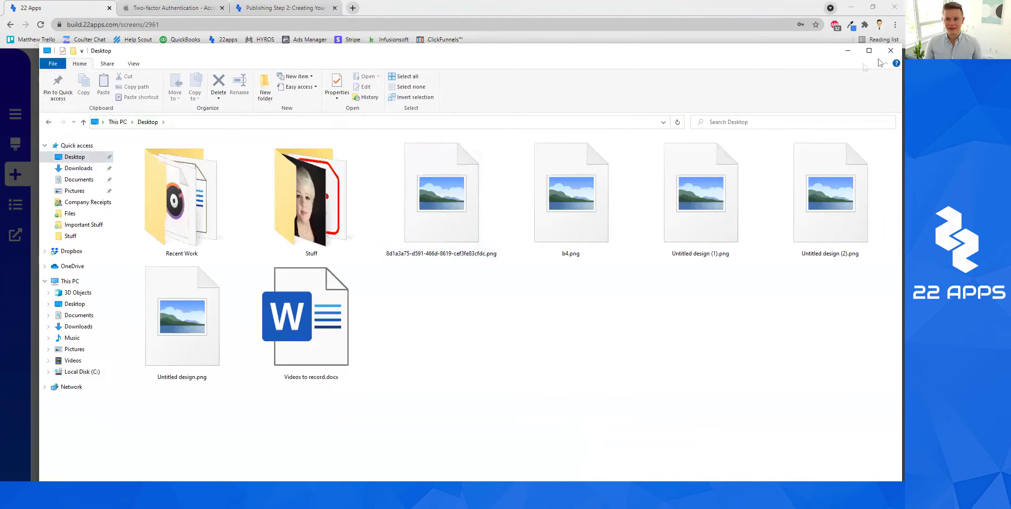
{"action": "left_click", "coordinate": [891, 50]}
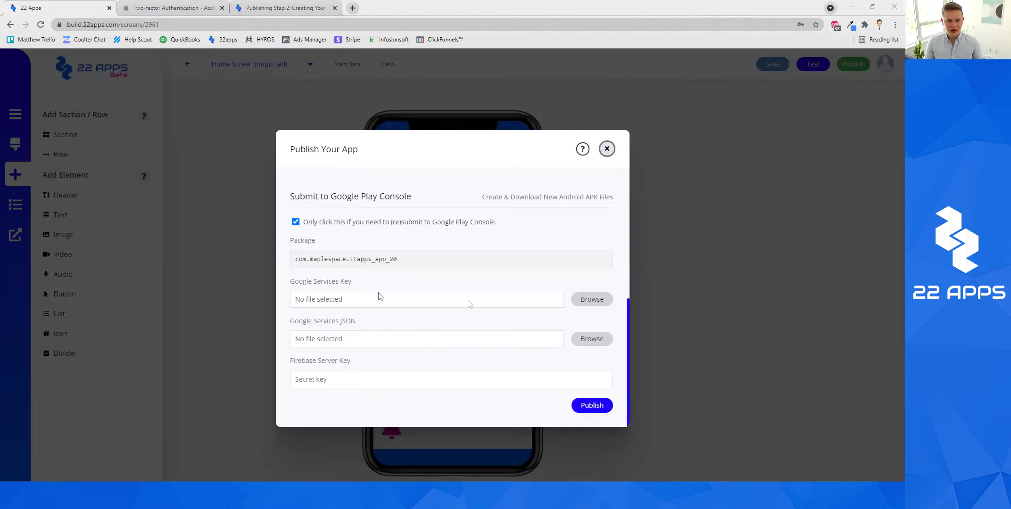
Attach the pc-api JSON file as the Google Services Key.
{"action": "left_click", "coordinate": [602, 304]}
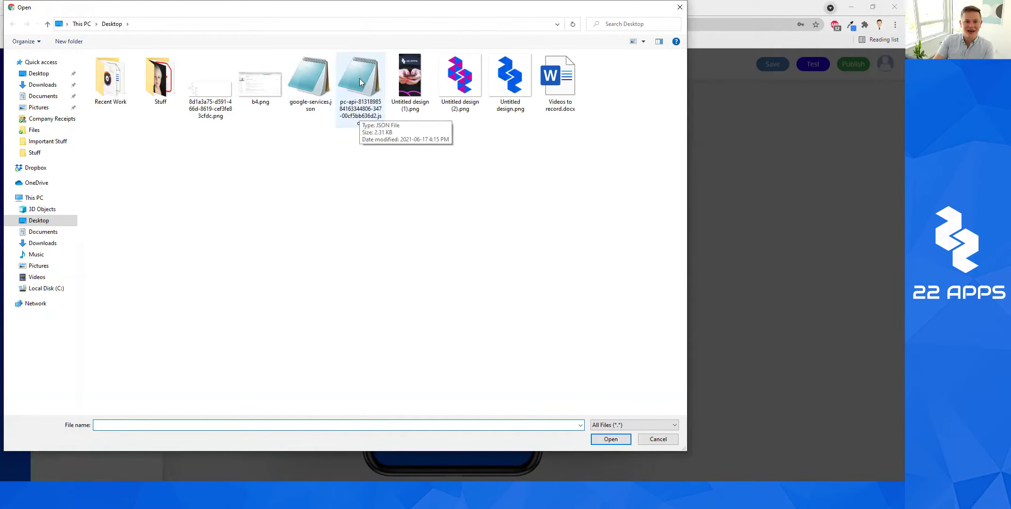
{"action": "left_click", "coordinate": [382, 118]}
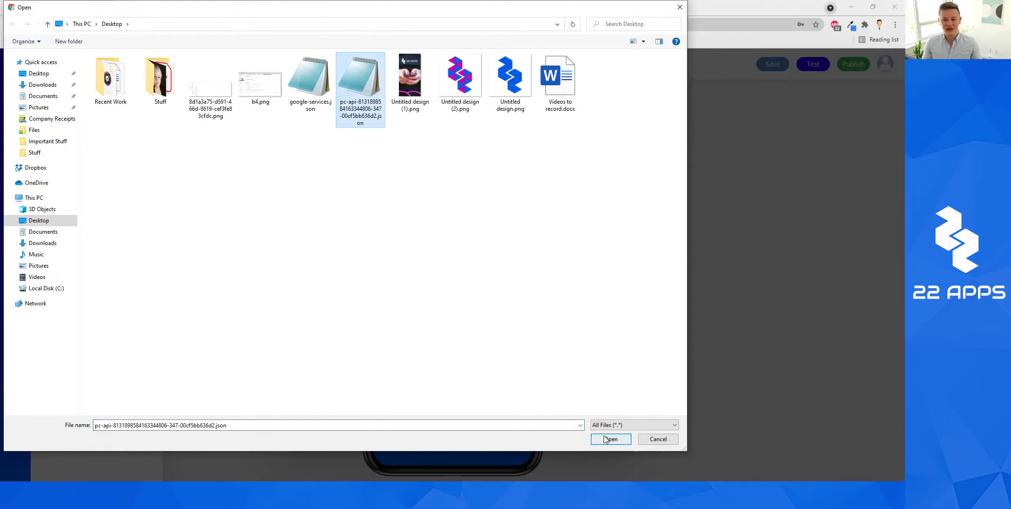
{"action": "left_click", "coordinate": [610, 439]}
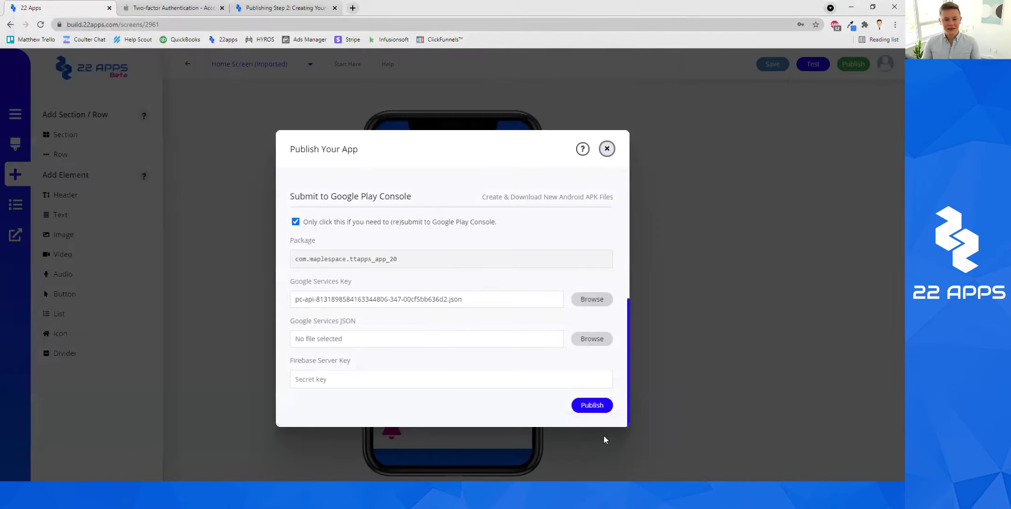
Attach google-services.json from the Desktop as the Google Services JSON.
{"action": "left_click", "coordinate": [587, 340]}
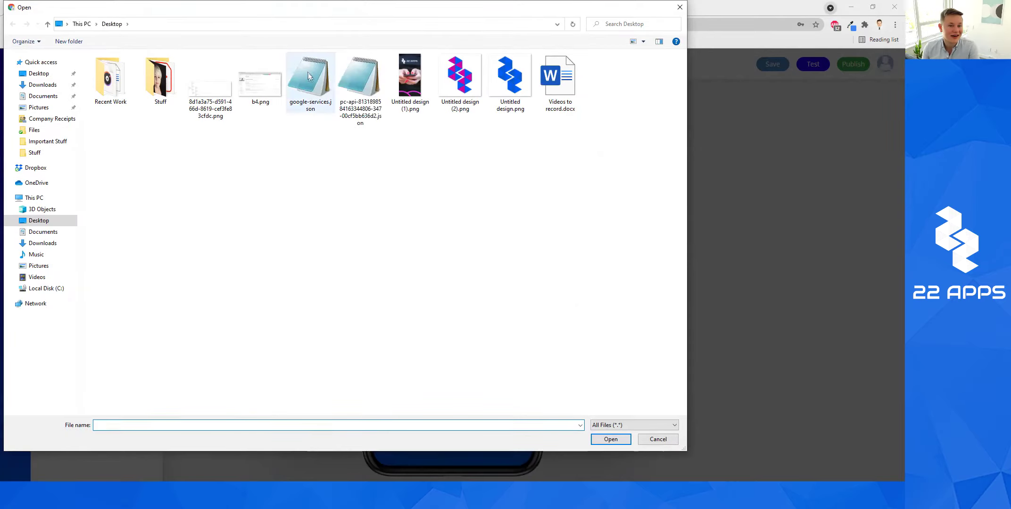
{"action": "left_click", "coordinate": [309, 76]}
{"action": "left_click", "coordinate": [624, 441]}
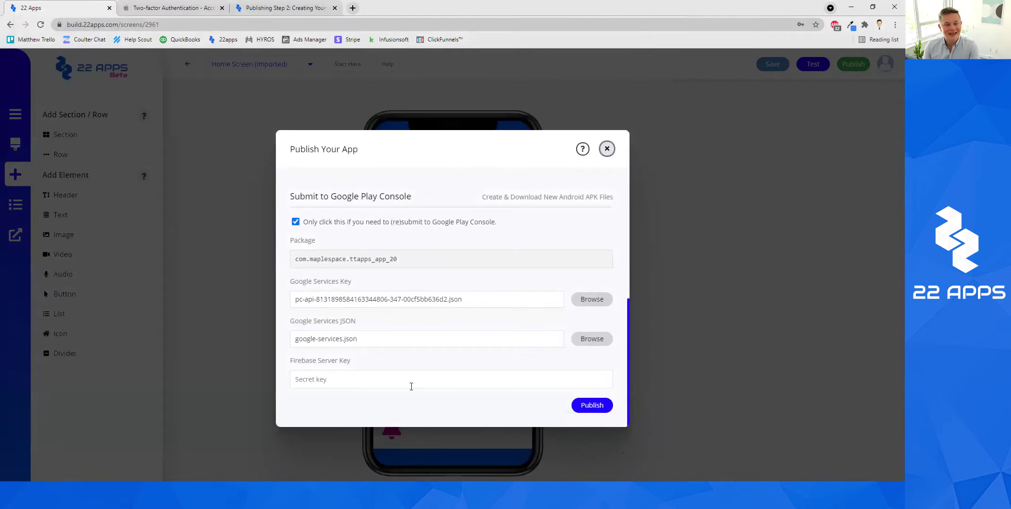
Enter the project's server key in the Firebase Server Key field, appending a second pasted copy.
{"action": "left_click", "coordinate": [397, 381]}
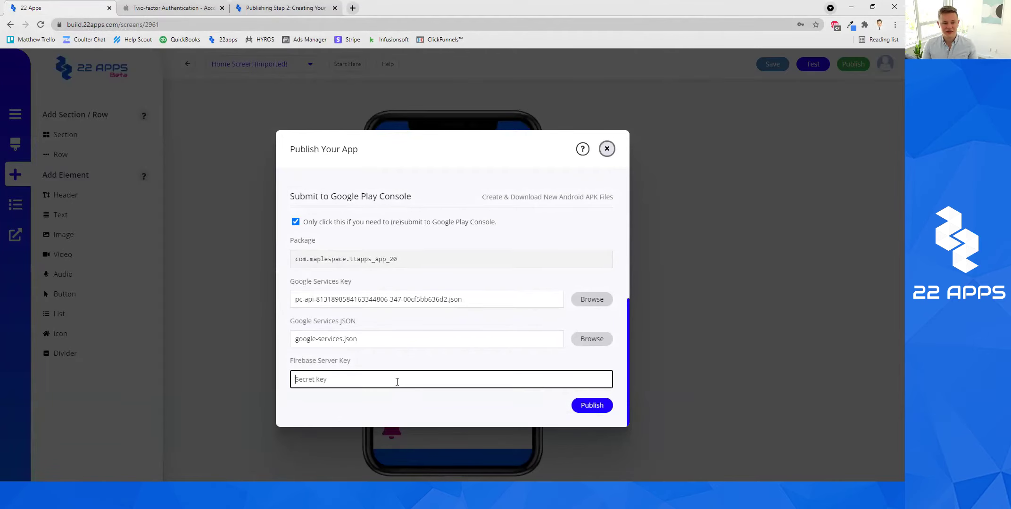
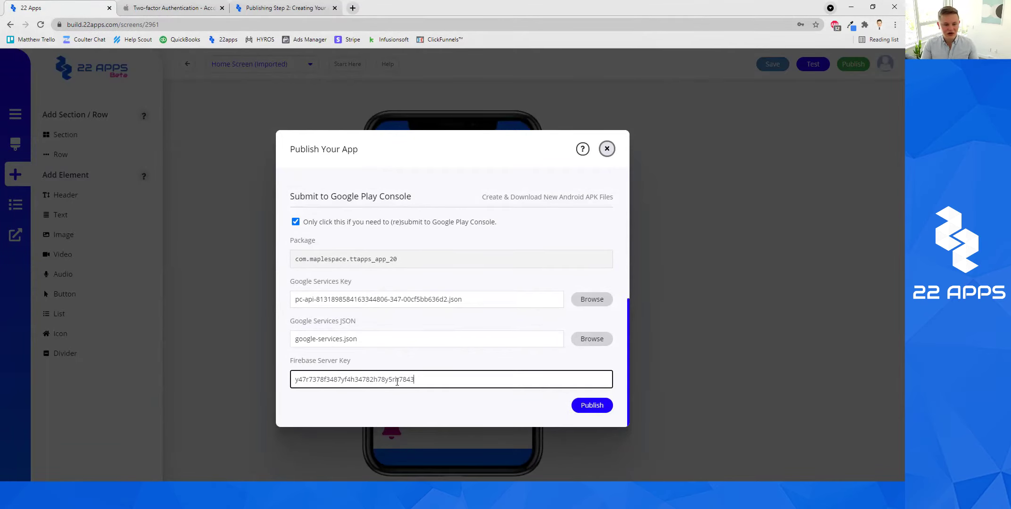
{"action": "key", "text": "ctrl+a"}
{"action": "key", "text": "ctrl+c"}
{"action": "key", "text": "End"}
{"action": "key", "text": "ctrl+v"}
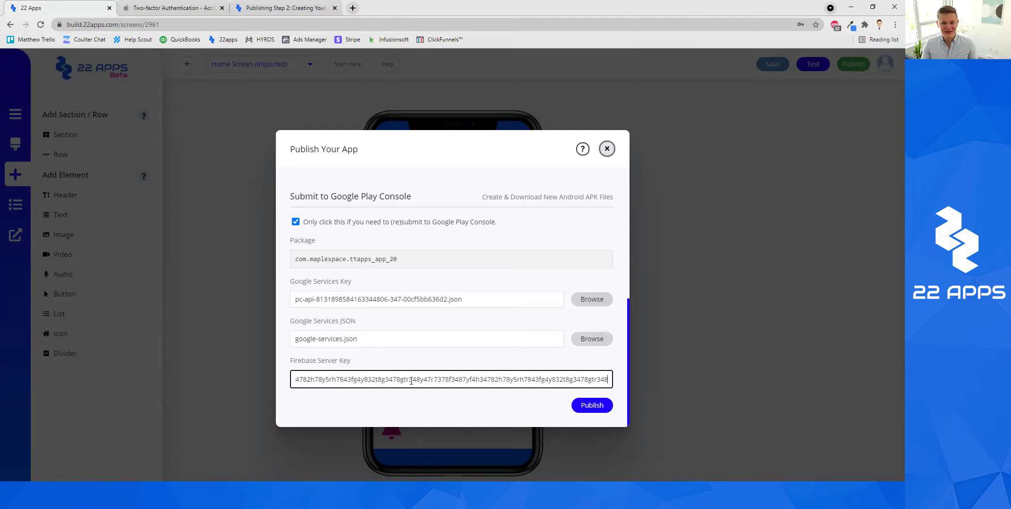
{"action": "left_click", "coordinate": [416, 406]}
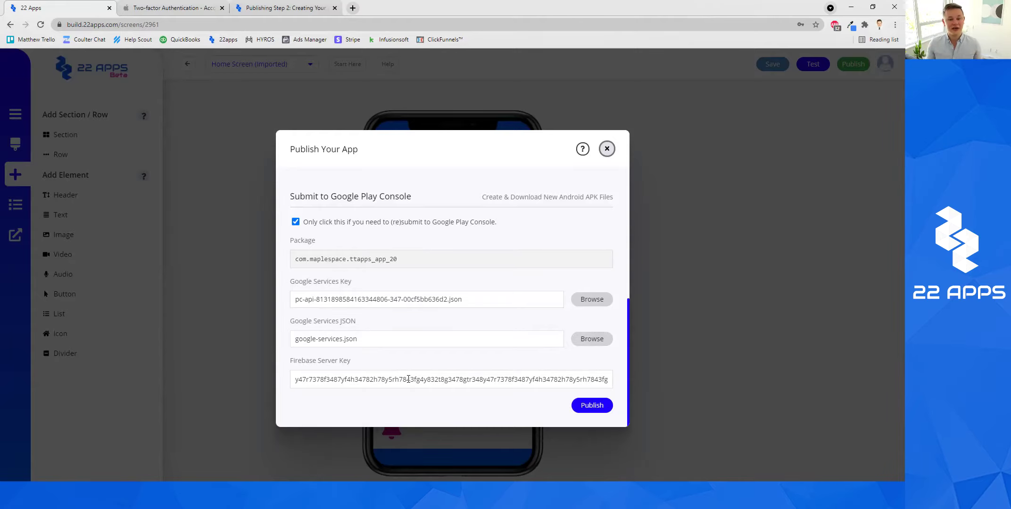
{"action": "scroll", "coordinate": [408, 379], "scroll_direction": "up", "scroll_amount": 5}
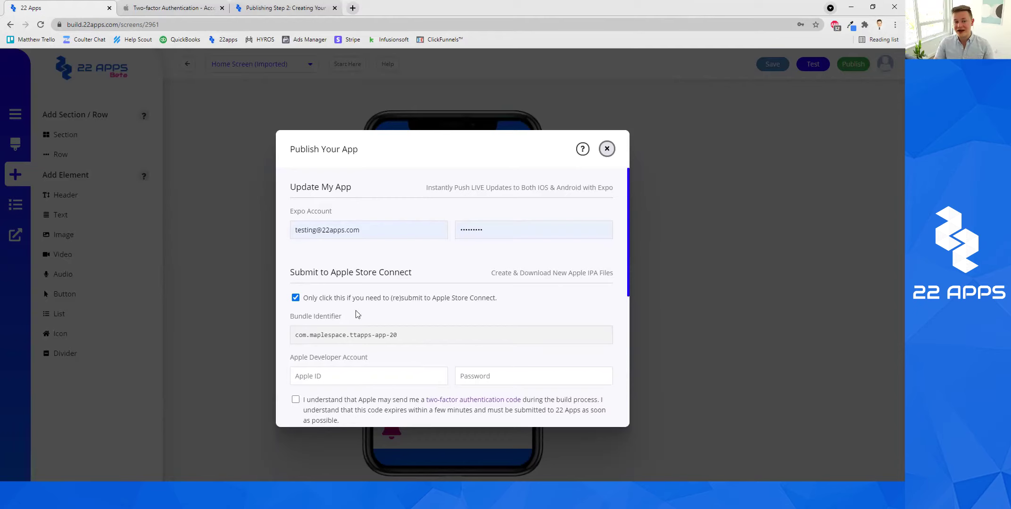
{"action": "scroll", "coordinate": [359, 315], "scroll_direction": "down", "scroll_amount": 2}
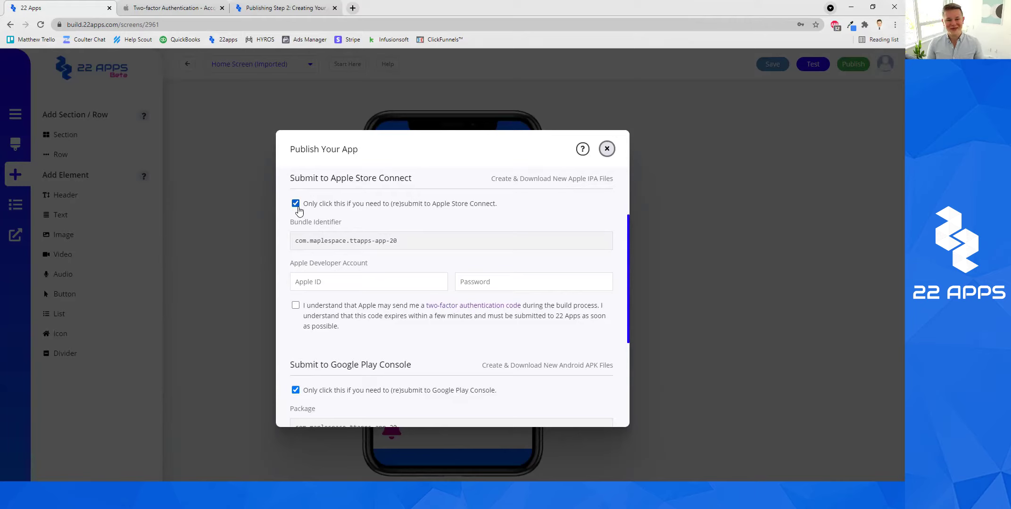
{"action": "scroll", "coordinate": [542, 377], "scroll_direction": "down", "scroll_amount": 4}
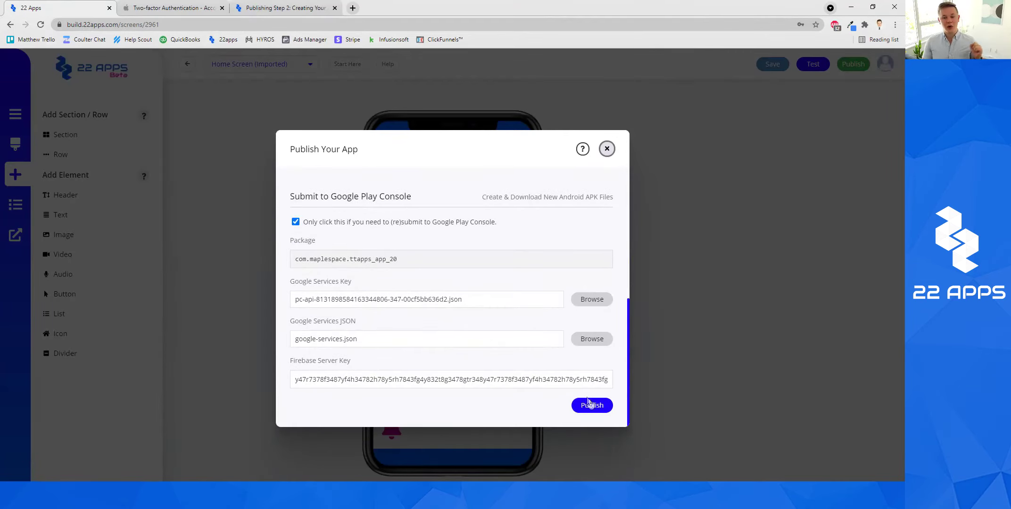
Switch to the Publishing Step 2 article and scroll to the Publish Your App screenshot of the three builds.
{"action": "left_click", "coordinate": [261, 9]}
{"action": "scroll", "coordinate": [497, 218], "scroll_direction": "down", "scroll_amount": 2}
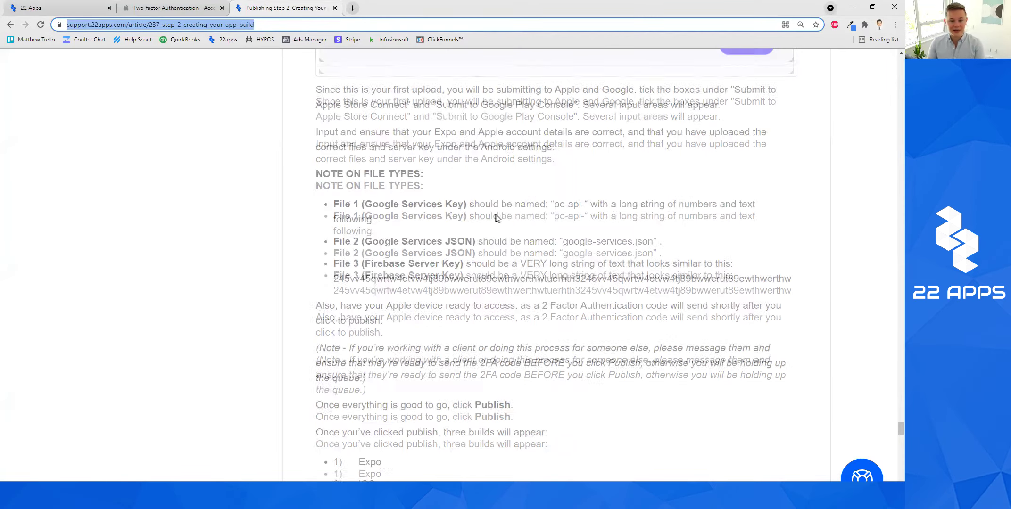
{"action": "scroll", "coordinate": [496, 218], "scroll_direction": "down", "scroll_amount": 3}
{"action": "scroll", "coordinate": [498, 227], "scroll_direction": "down", "scroll_amount": 5}
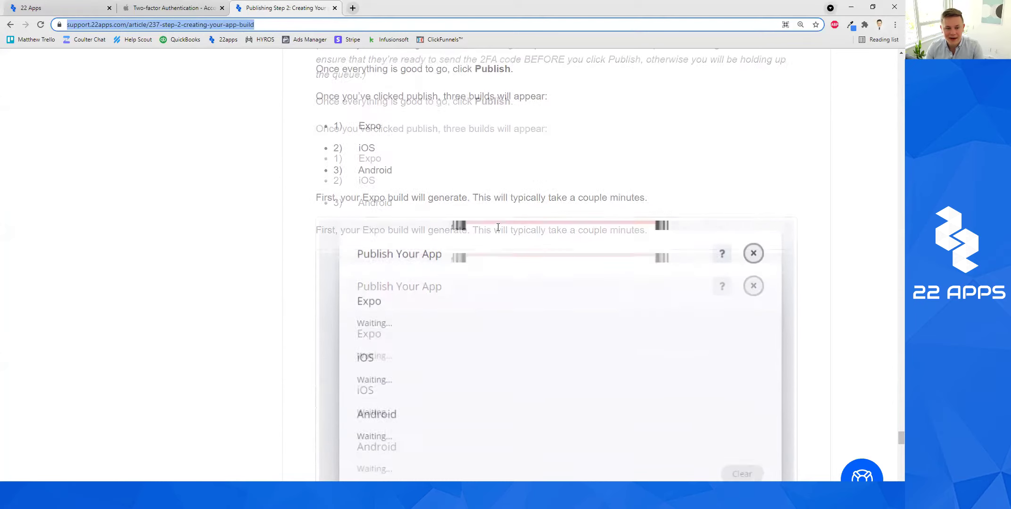
{"action": "scroll", "coordinate": [498, 227], "scroll_direction": "down", "scroll_amount": 1}
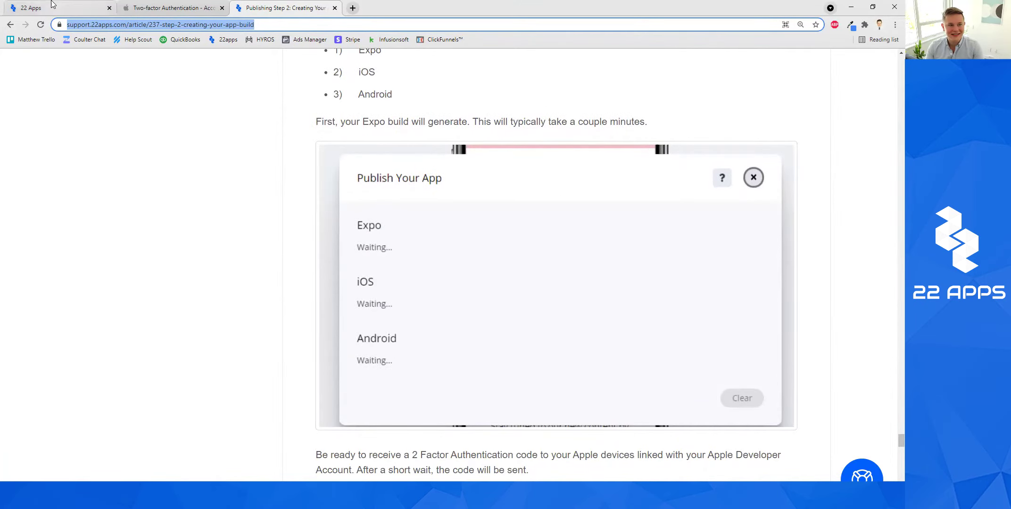
Scroll the article past the verification-code screenshot to the Submit Token instructions for the Apple 2FA code.
{"action": "scroll", "coordinate": [513, 228], "scroll_direction": "down", "scroll_amount": 6}
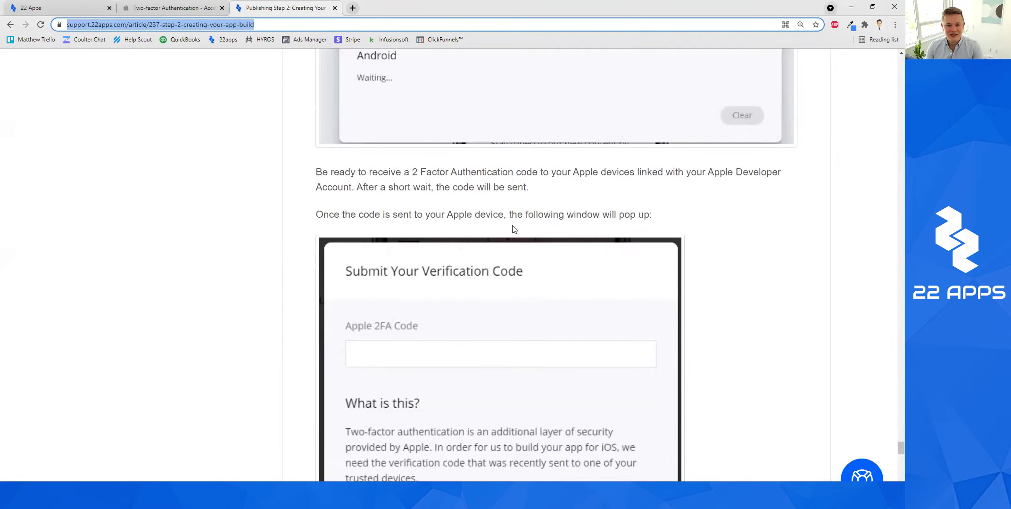
{"action": "scroll", "coordinate": [480, 298], "scroll_direction": "down", "scroll_amount": 2}
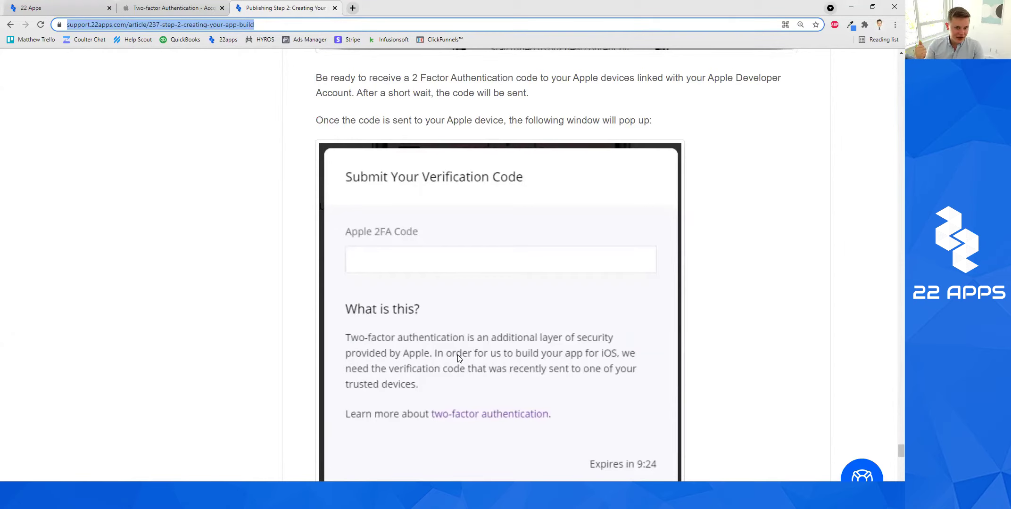
{"action": "scroll", "coordinate": [519, 358], "scroll_direction": "down", "scroll_amount": 2}
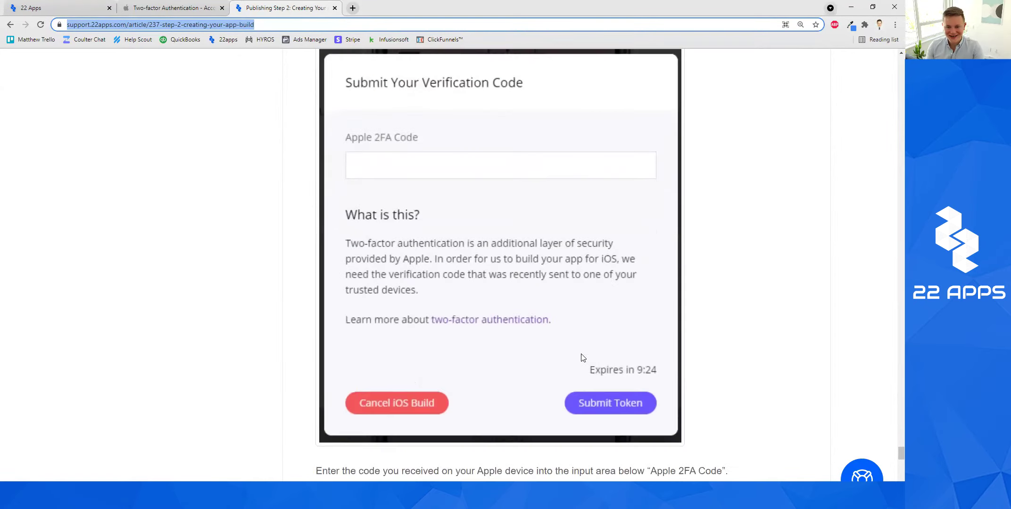
{"action": "scroll", "coordinate": [586, 343], "scroll_direction": "down", "scroll_amount": 1}
{"action": "scroll", "coordinate": [509, 358], "scroll_direction": "up", "scroll_amount": 1}
{"action": "scroll", "coordinate": [513, 353], "scroll_direction": "up", "scroll_amount": 10}
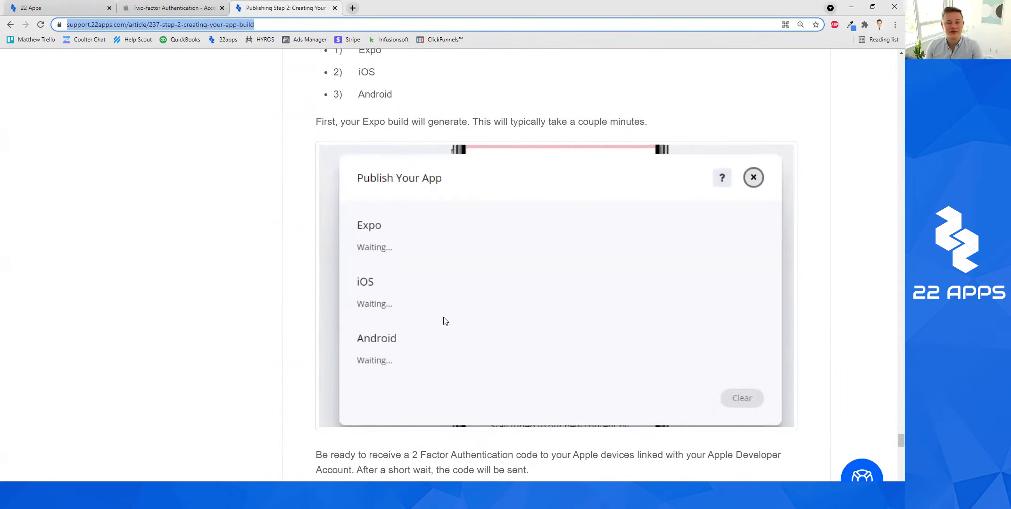
{"action": "scroll", "coordinate": [445, 319], "scroll_direction": "down", "scroll_amount": 7}
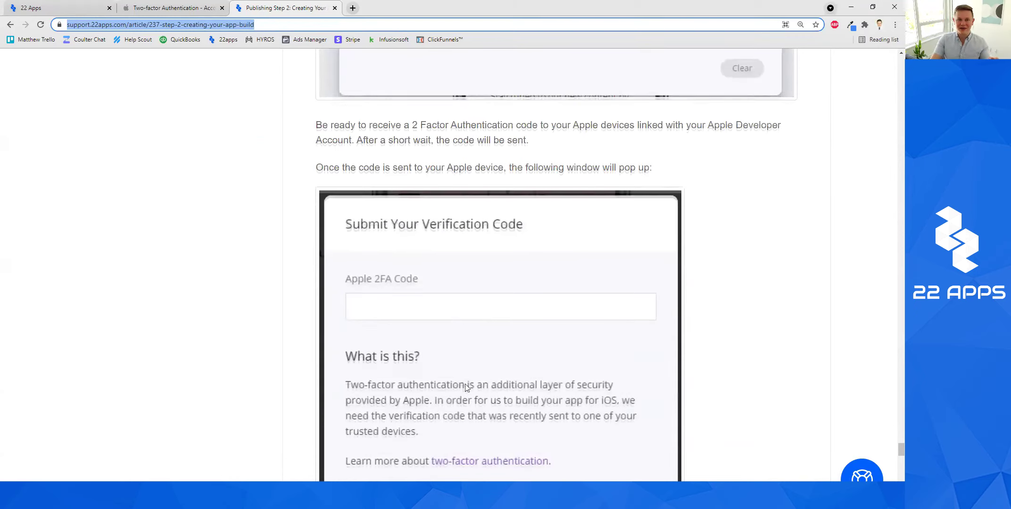
{"action": "scroll", "coordinate": [466, 386], "scroll_direction": "up", "scroll_amount": 5}
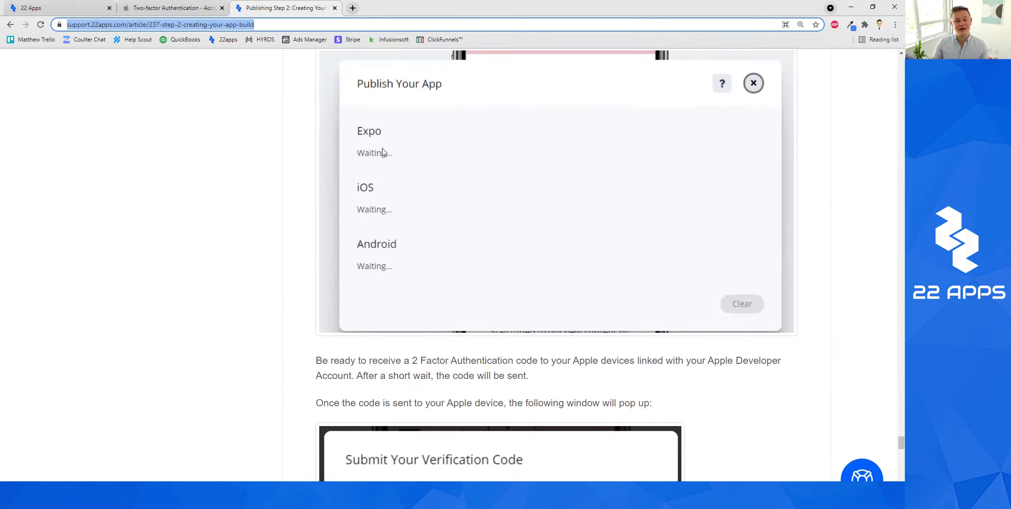
{"action": "scroll", "coordinate": [463, 282], "scroll_direction": "down", "scroll_amount": 10}
{"action": "scroll", "coordinate": [463, 282], "scroll_direction": "down", "scroll_amount": 9}
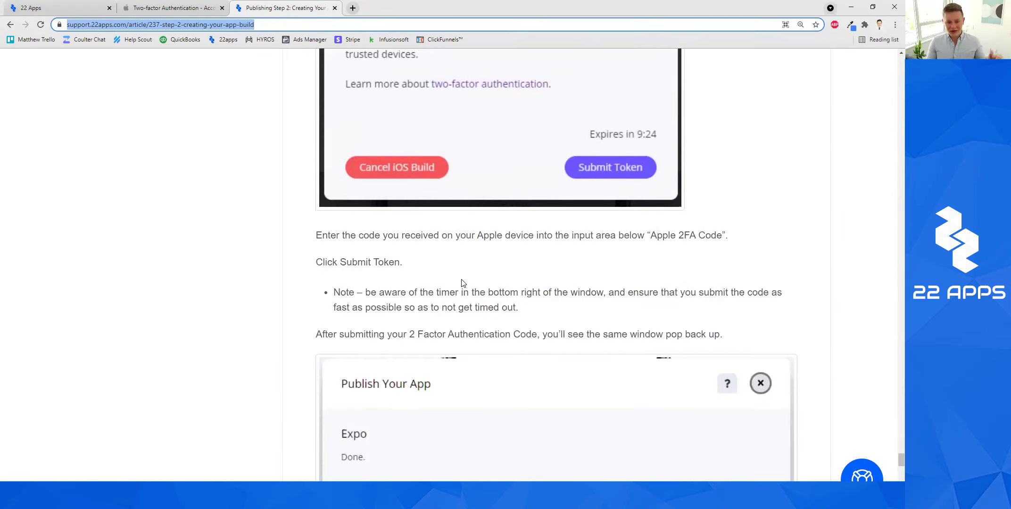
Scroll to the Downloading Your App Files heading, showing iOS marked Done with a download IPA link.
{"action": "scroll", "coordinate": [461, 283], "scroll_direction": "down", "scroll_amount": 3}
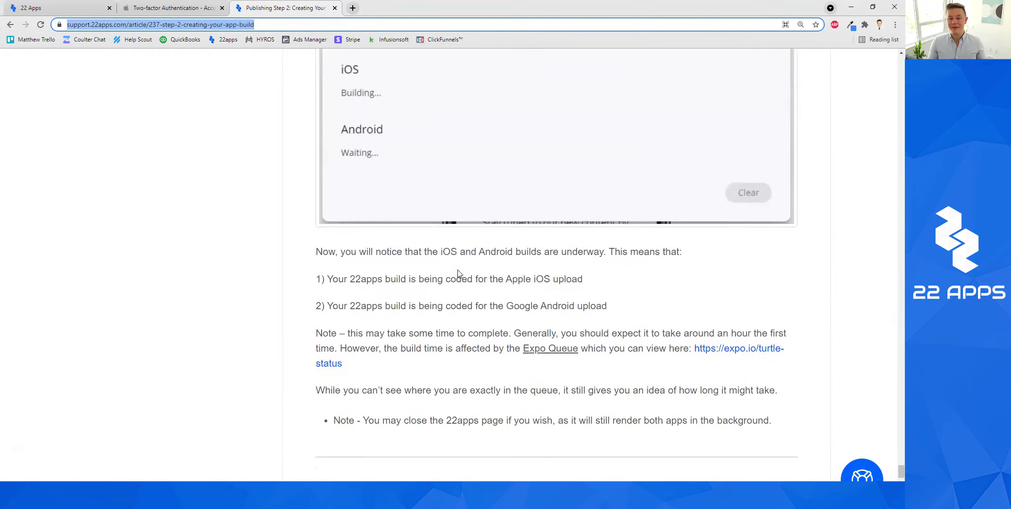
{"action": "scroll", "coordinate": [459, 278], "scroll_direction": "up", "scroll_amount": 2}
{"action": "scroll", "coordinate": [460, 273], "scroll_direction": "up", "scroll_amount": 3}
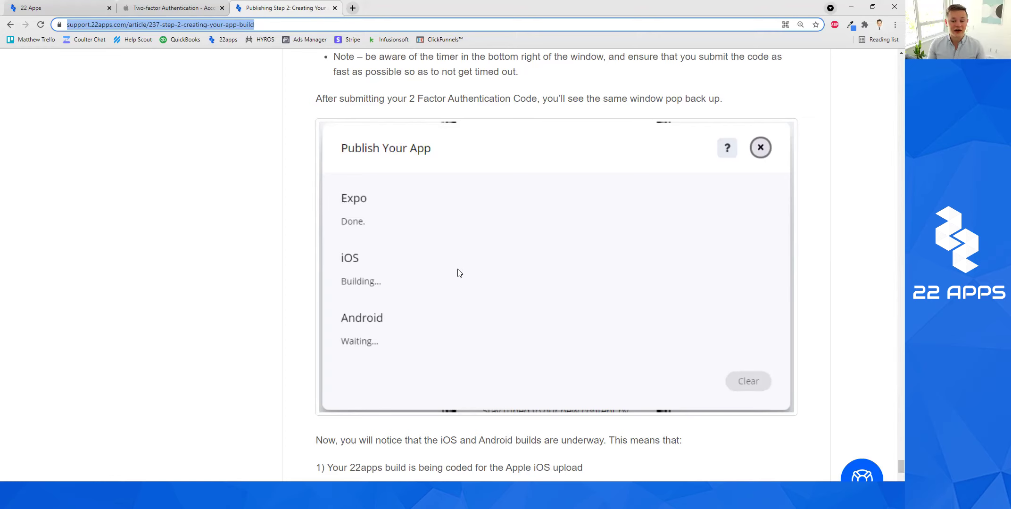
{"action": "scroll", "coordinate": [488, 243], "scroll_direction": "down", "scroll_amount": 3}
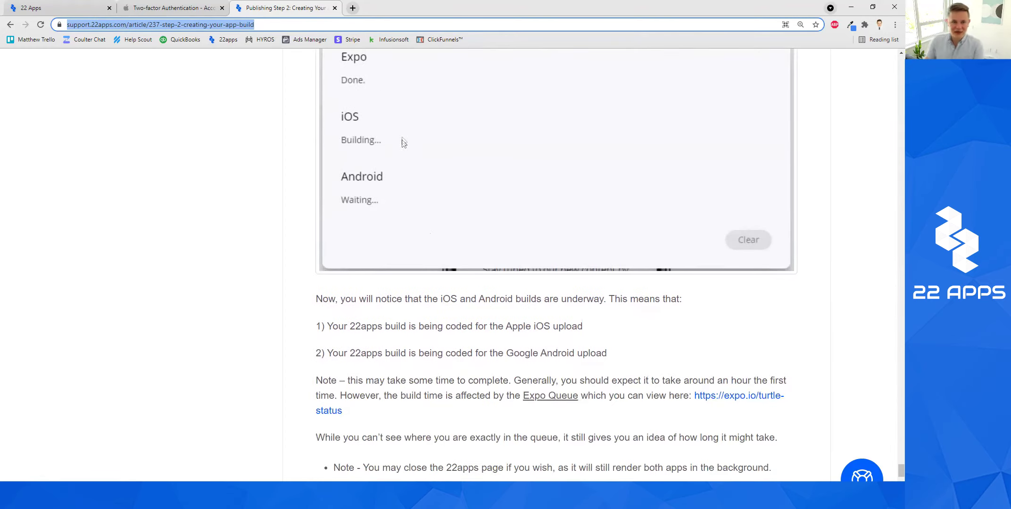
{"action": "scroll", "coordinate": [455, 202], "scroll_direction": "down", "scroll_amount": 6}
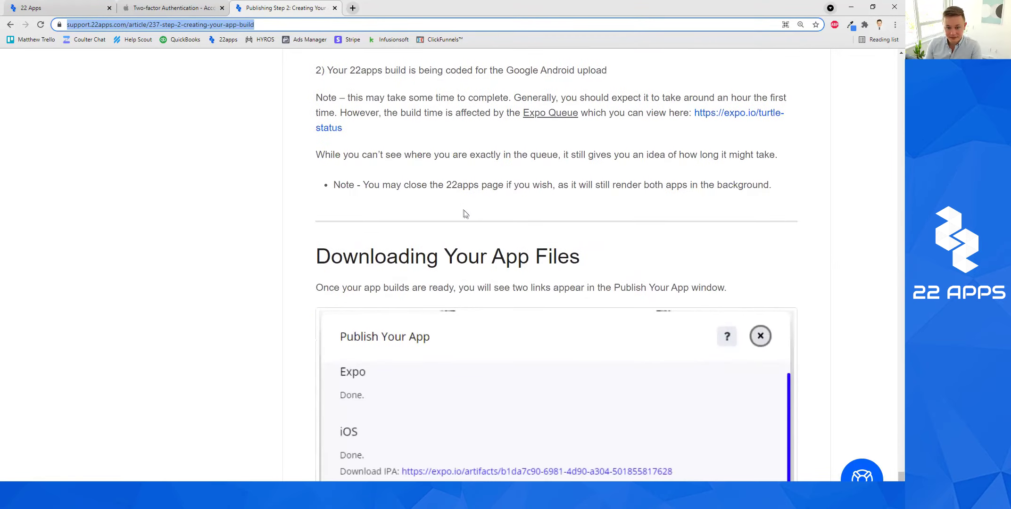
Read through the IPA and APK download notes and open the expo.io/login link in a new tab.
{"action": "scroll", "coordinate": [464, 214], "scroll_direction": "down", "scroll_amount": 3}
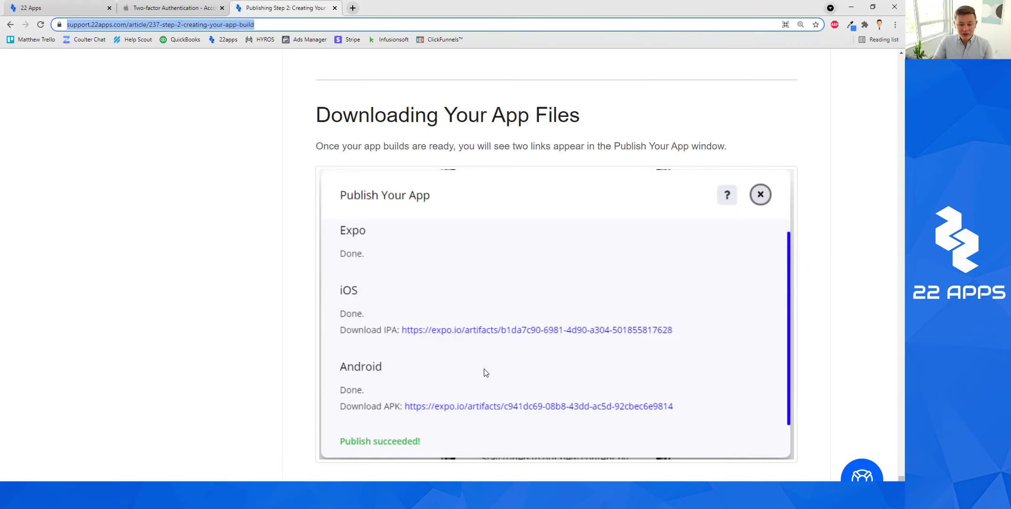
{"action": "scroll", "coordinate": [486, 373], "scroll_direction": "down", "scroll_amount": 4}
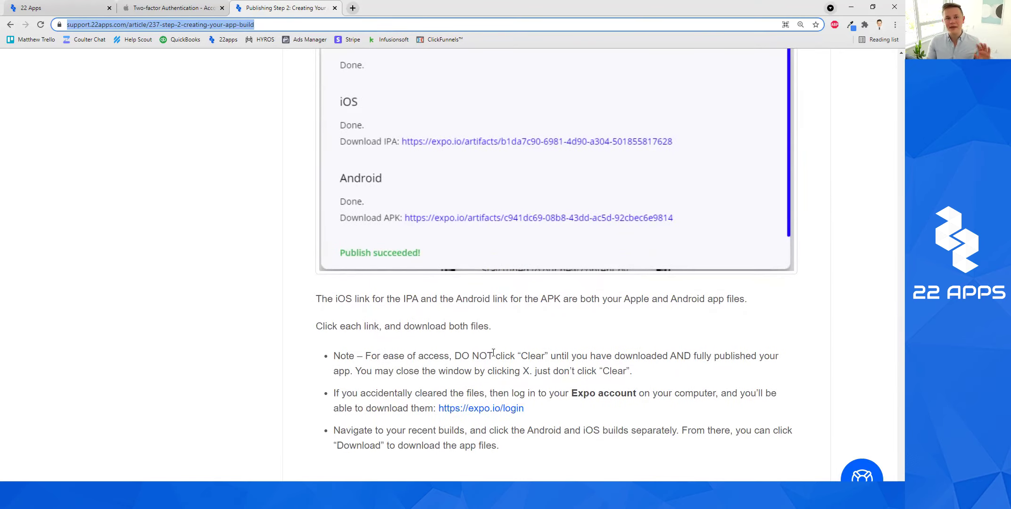
{"action": "scroll", "coordinate": [489, 366], "scroll_direction": "down", "scroll_amount": 1}
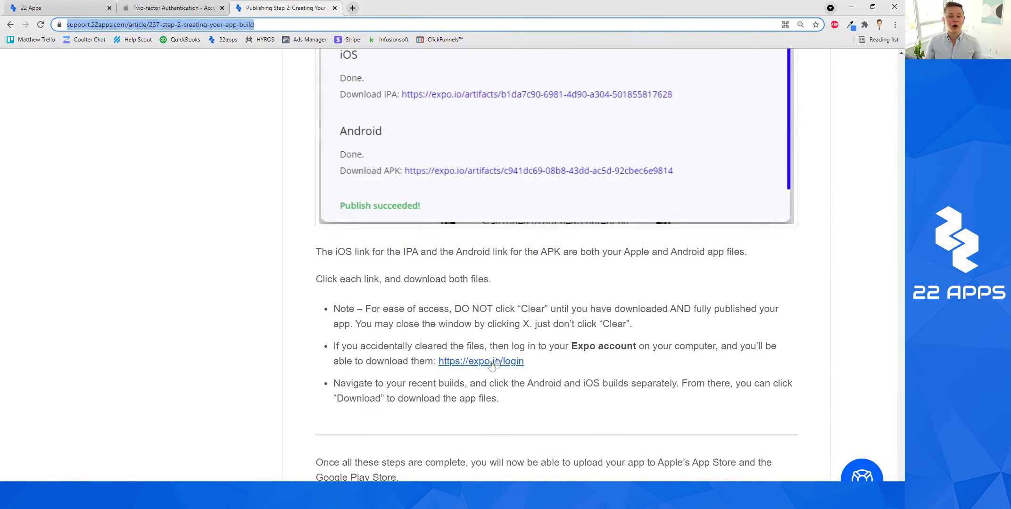
{"action": "left_click", "coordinate": [522, 362]}
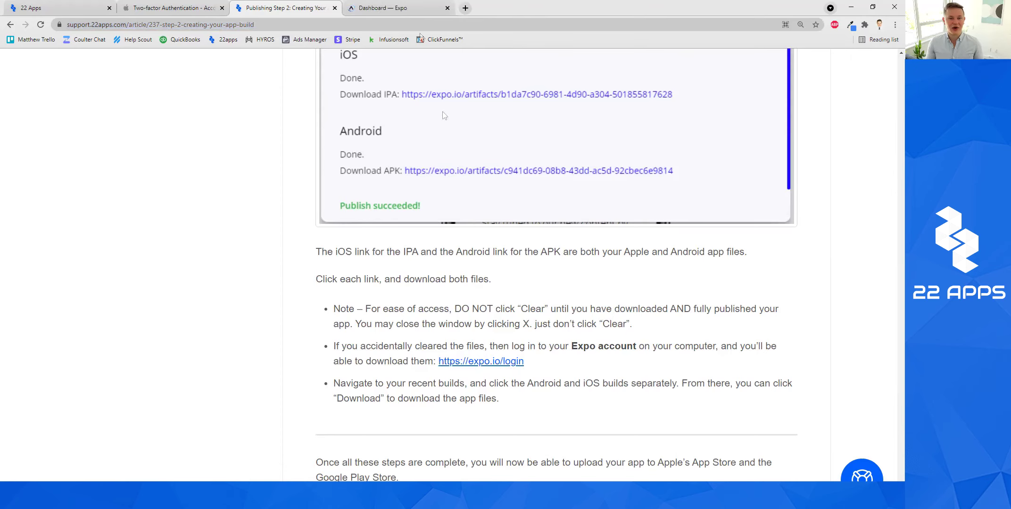
{"action": "left_click", "coordinate": [395, 8]}
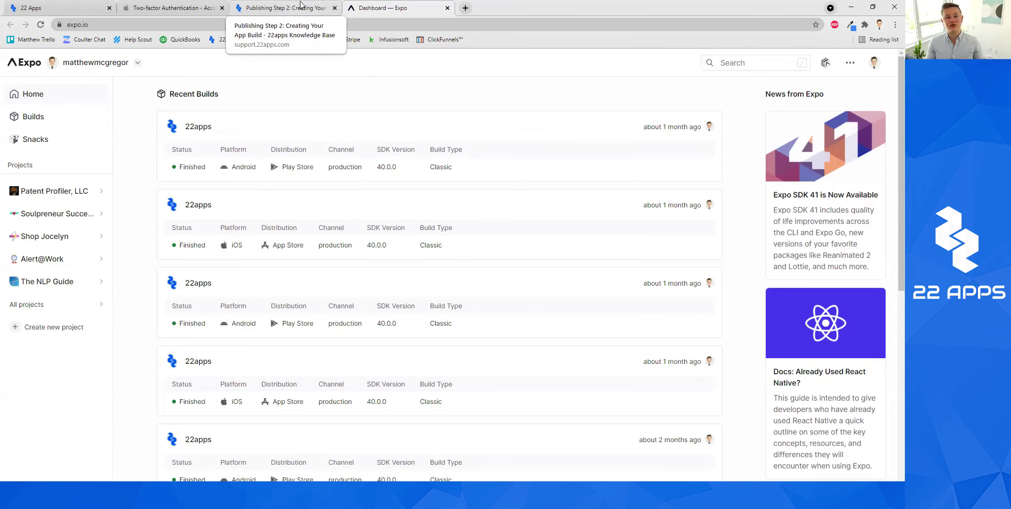
{"action": "left_click", "coordinate": [301, 6]}
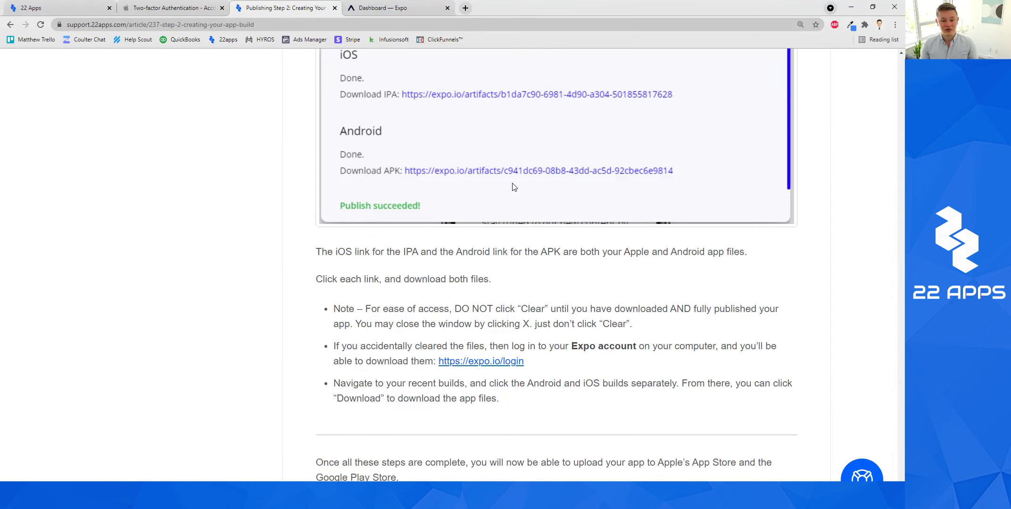
{"action": "scroll", "coordinate": [514, 187], "scroll_direction": "down", "scroll_amount": 1}
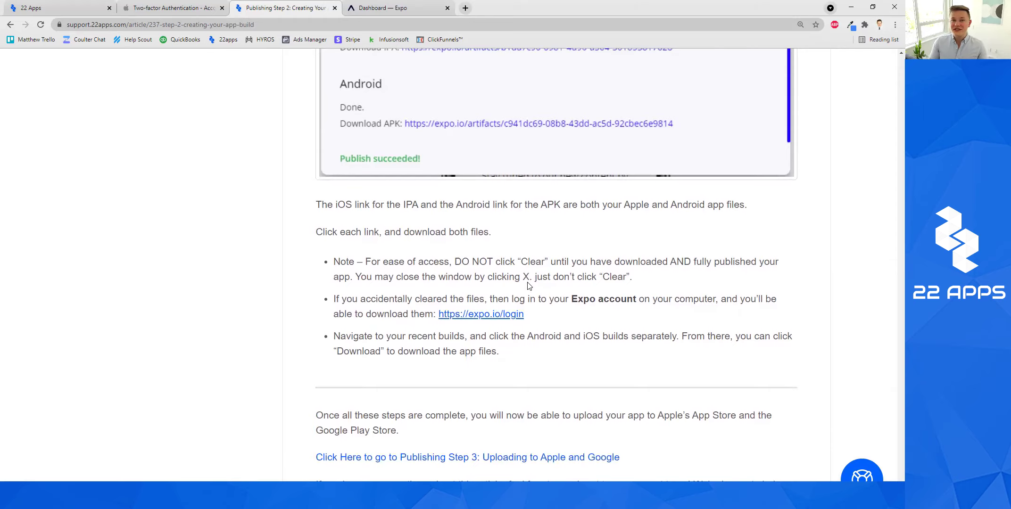
{"action": "scroll", "coordinate": [528, 285], "scroll_direction": "up", "scroll_amount": 15}
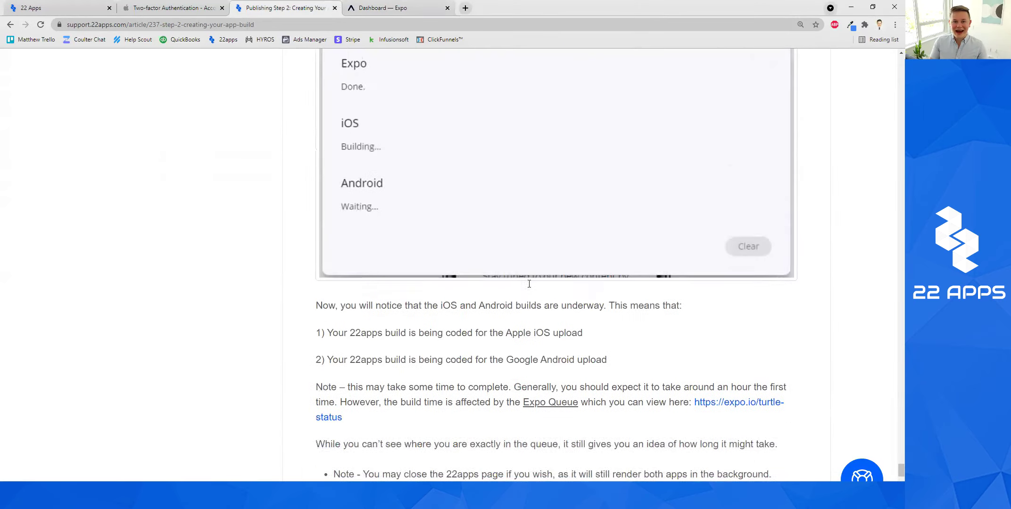
{"action": "scroll", "coordinate": [528, 283], "scroll_direction": "up", "scroll_amount": 6}
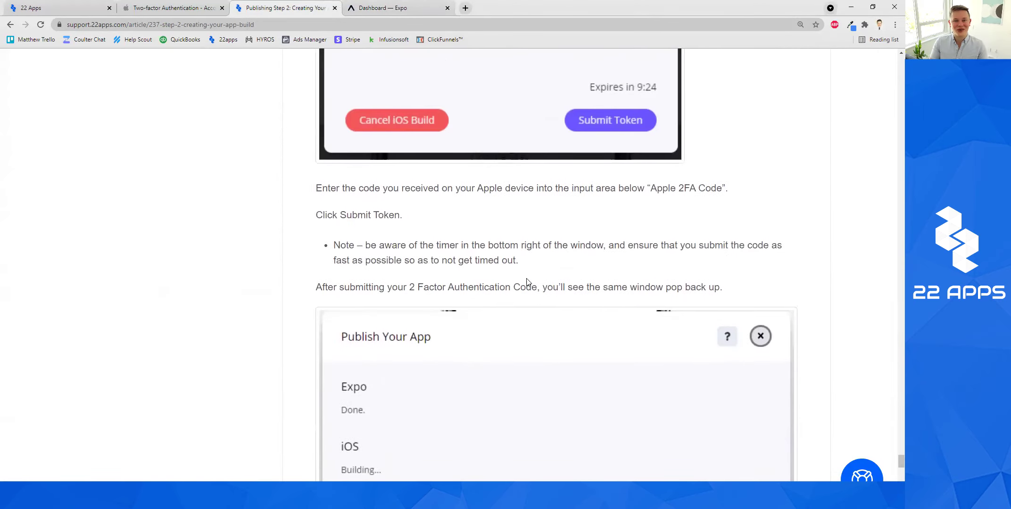
{"action": "scroll", "coordinate": [528, 282], "scroll_direction": "up", "scroll_amount": 6}
{"action": "scroll", "coordinate": [528, 288], "scroll_direction": "down", "scroll_amount": 15}
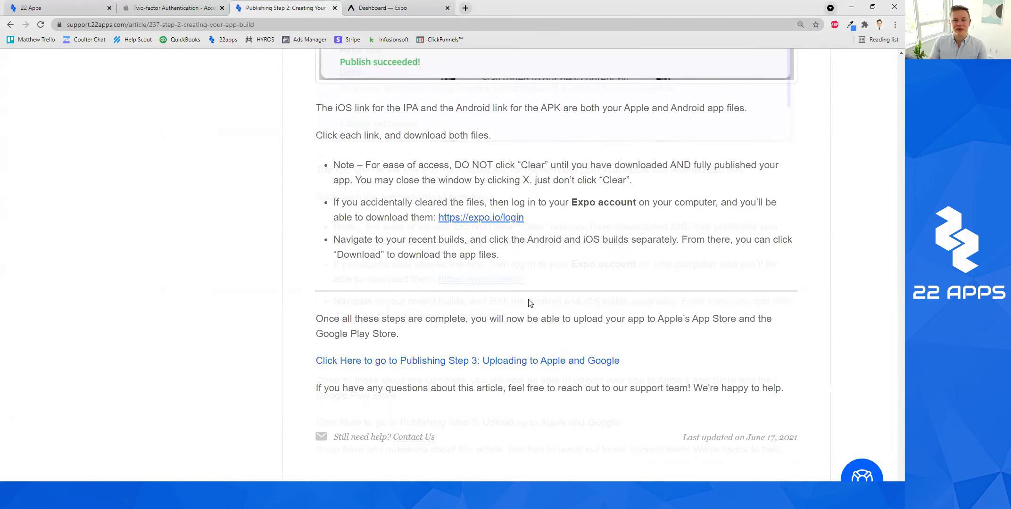